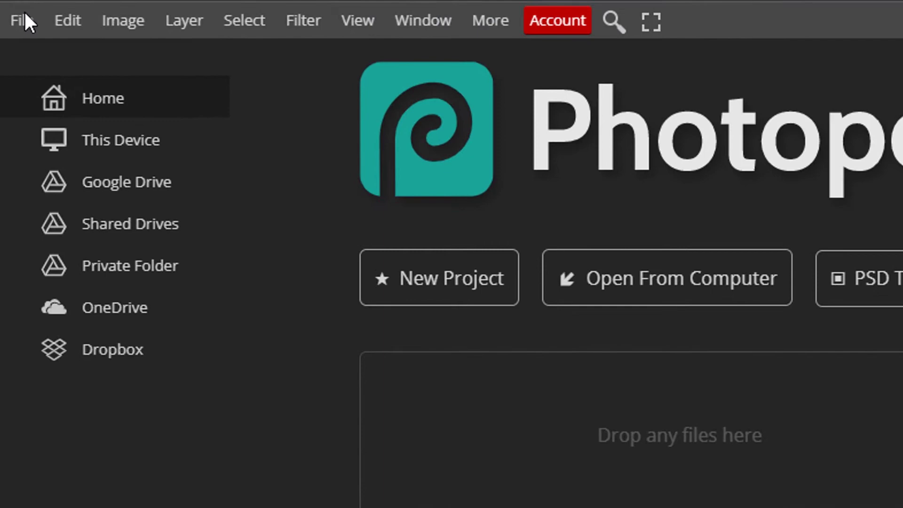
# Create a blank white 1280×720 document named 'Paper Texture'.
pyautogui.click(16, 13)
pyautogui.click(38, 54)
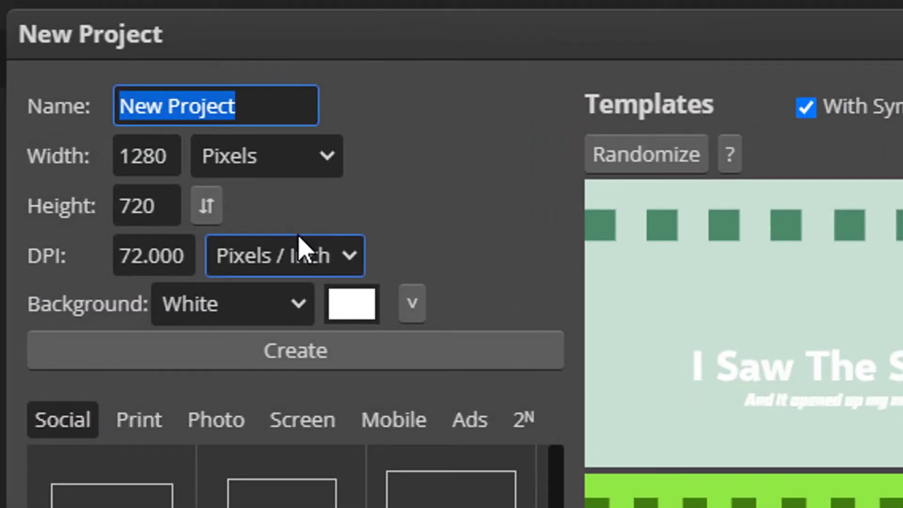
pyautogui.write('Paper T')
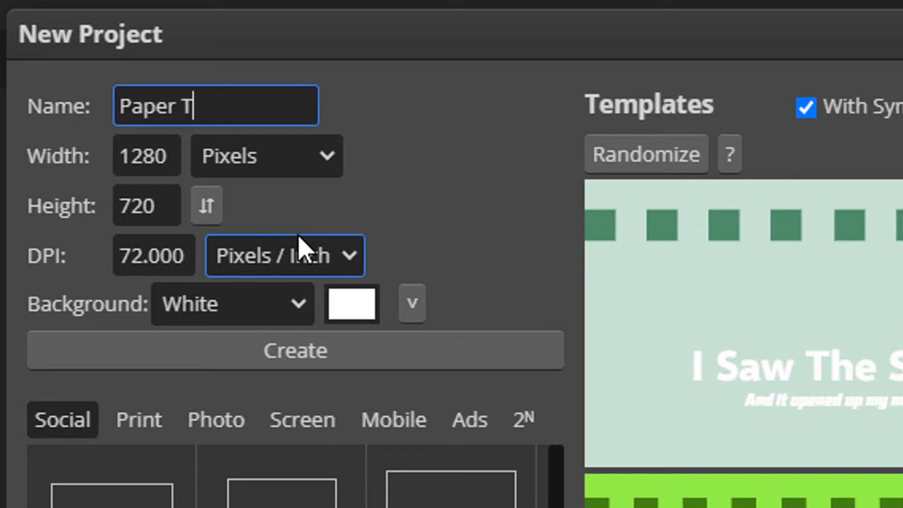
pyautogui.write('exture')
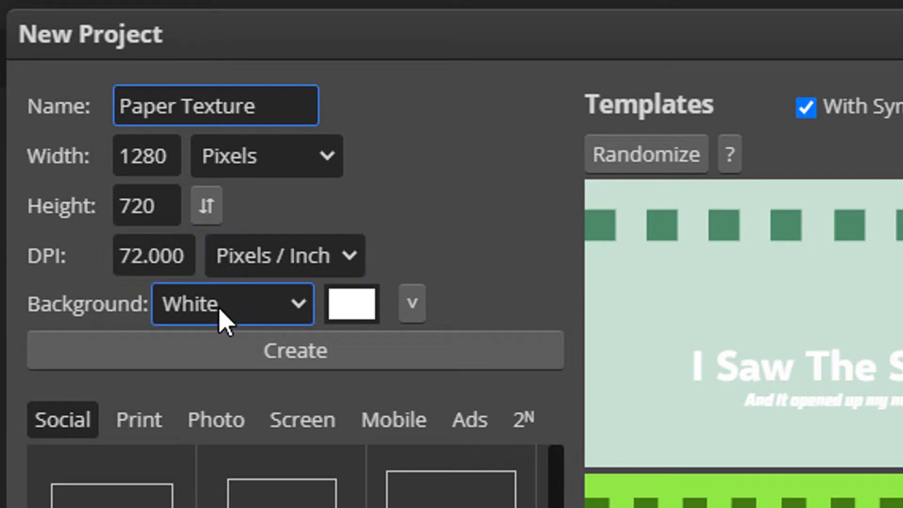
pyautogui.click(241, 358)
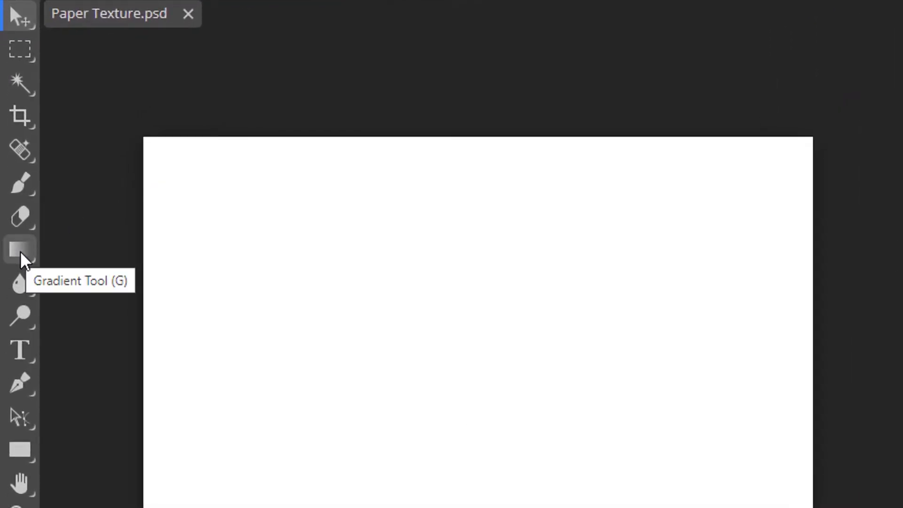
# Set the Gradient tool to the Black, White preset, Diamond type and Difference blend mode.
pyautogui.click(21, 253)
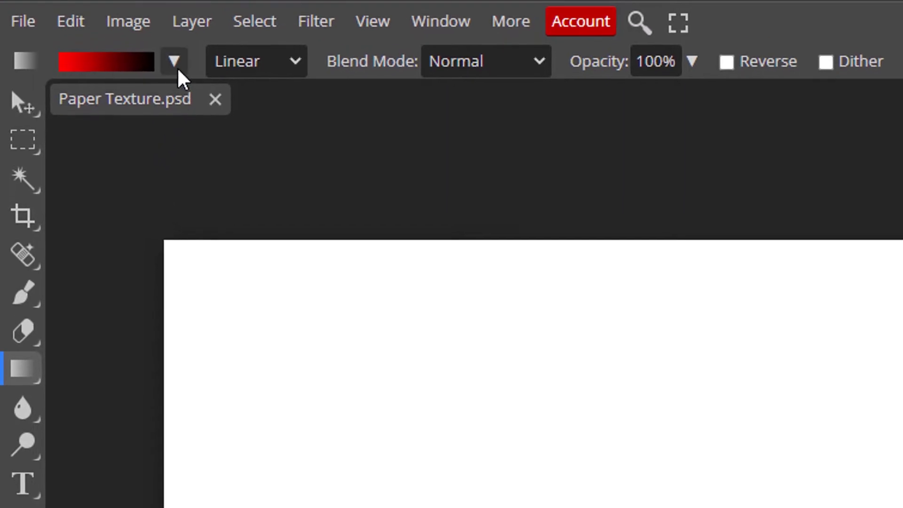
pyautogui.click(178, 70)
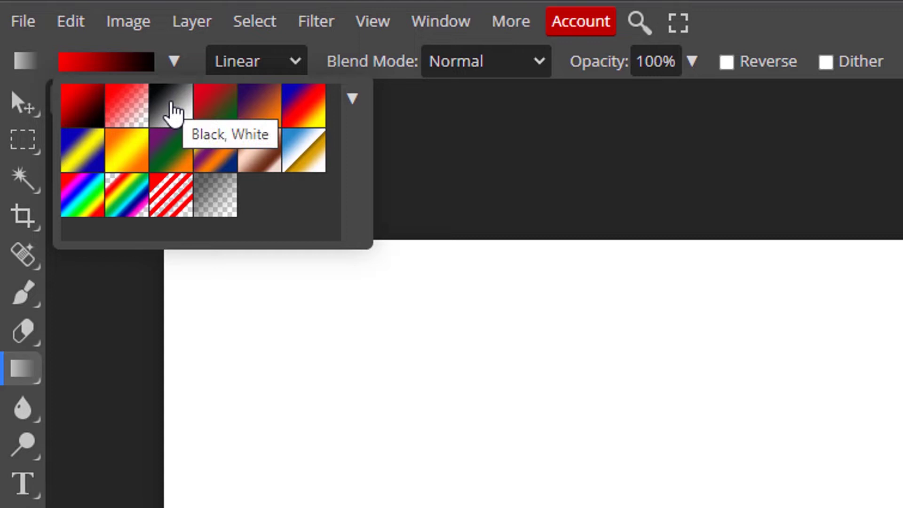
pyautogui.click(174, 111)
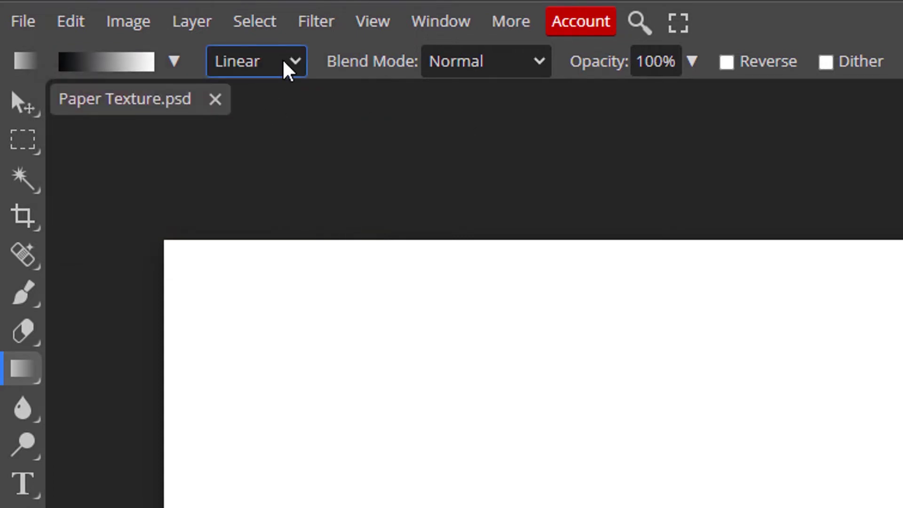
pyautogui.click(285, 64)
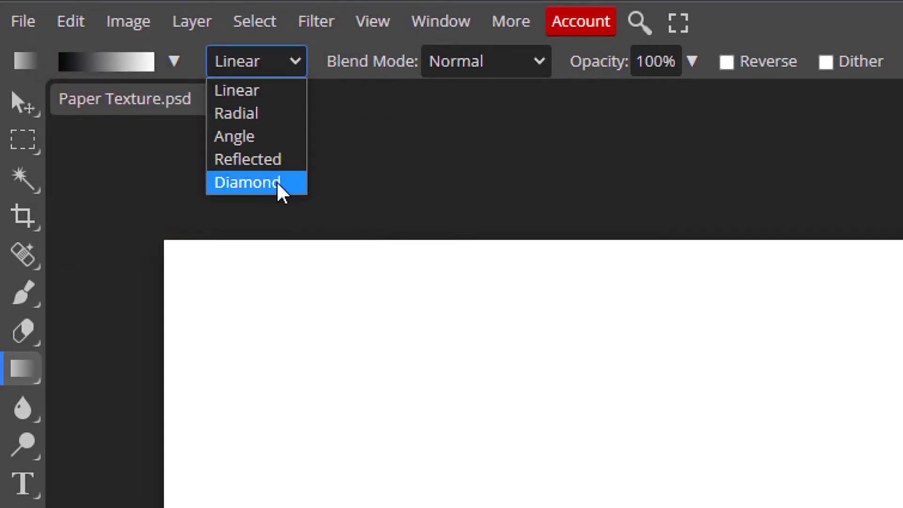
pyautogui.click(254, 185)
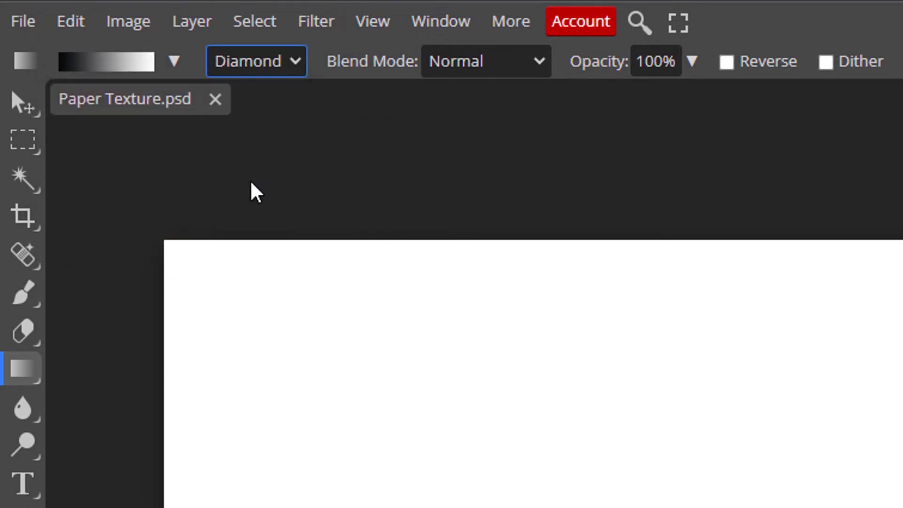
pyautogui.click(472, 75)
pyautogui.scroll(-3, 418, 348)
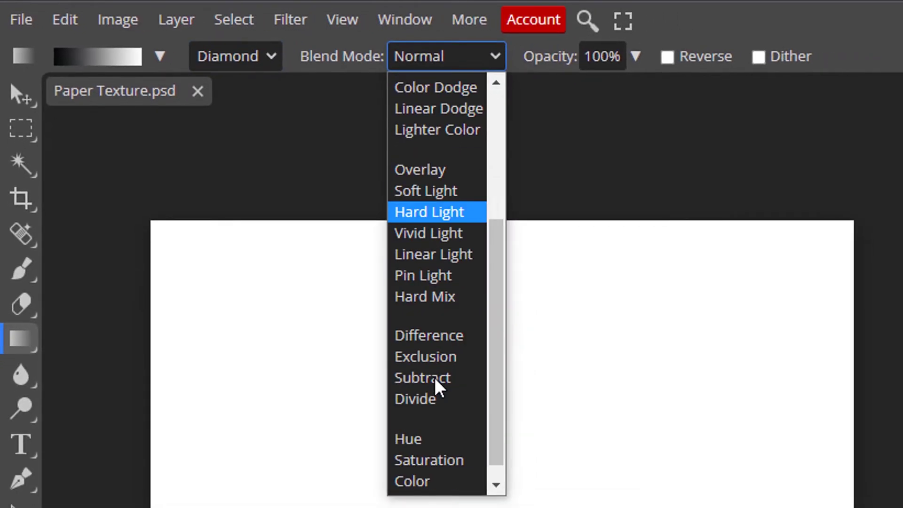
pyautogui.click(442, 336)
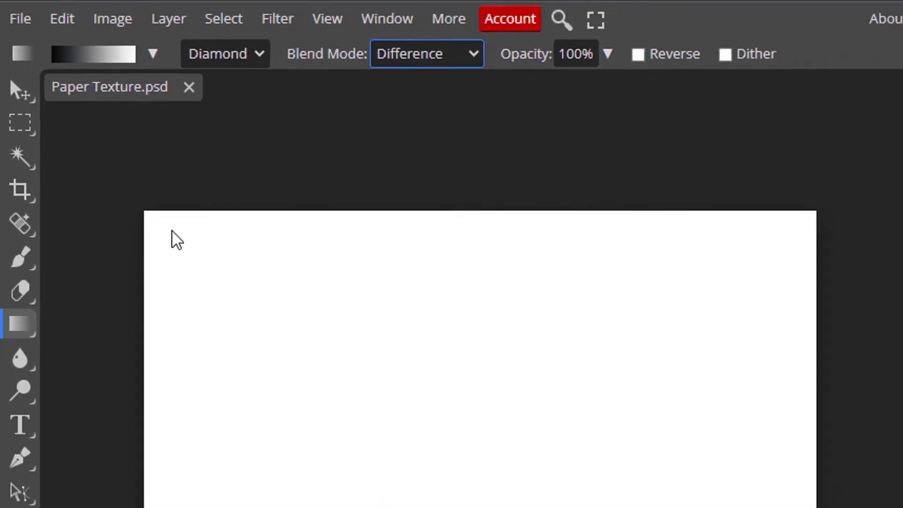
# Drag six overlapping diamond gradients across the canvas to build a marbled crumple pattern.
pyautogui.moveTo(128, 174)
pyautogui.mouseDown()
pyautogui.moveTo(198, 224)
pyautogui.moveTo(159, 298)
pyautogui.mouseUp()
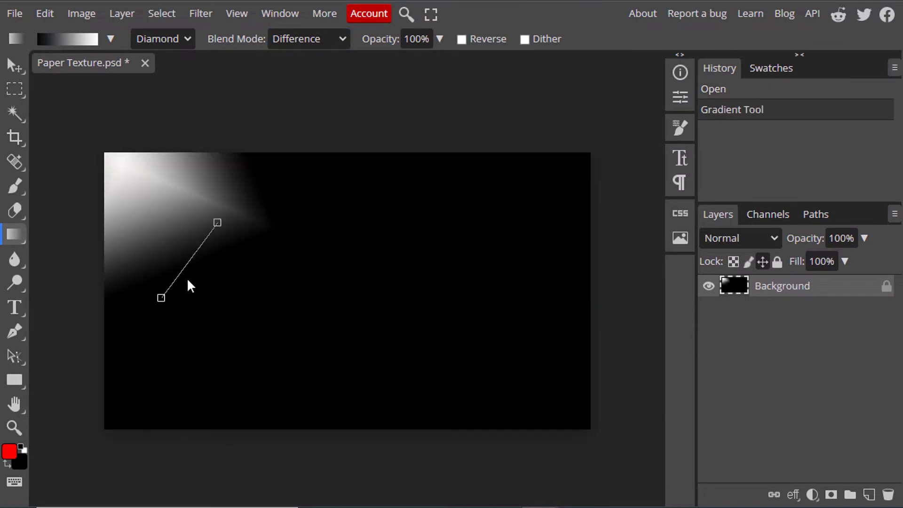
pyautogui.moveTo(285, 235); pyautogui.dragTo(247, 324)
pyautogui.moveTo(285, 254); pyautogui.dragTo(359, 313)
pyautogui.moveTo(174, 363)
pyautogui.mouseDown()
pyautogui.moveTo(139, 385)
pyautogui.moveTo(191, 381)
pyautogui.moveTo(174, 365)
pyautogui.moveTo(334, 379)
pyautogui.mouseUp()
pyautogui.moveTo(391, 276); pyautogui.dragTo(422, 317)
pyautogui.moveTo(511, 205)
pyautogui.mouseDown()
pyautogui.moveTo(559, 398)
pyautogui.moveTo(179, 145)
pyautogui.moveTo(444, 368)
pyautogui.moveTo(316, 409)
pyautogui.mouseUp()
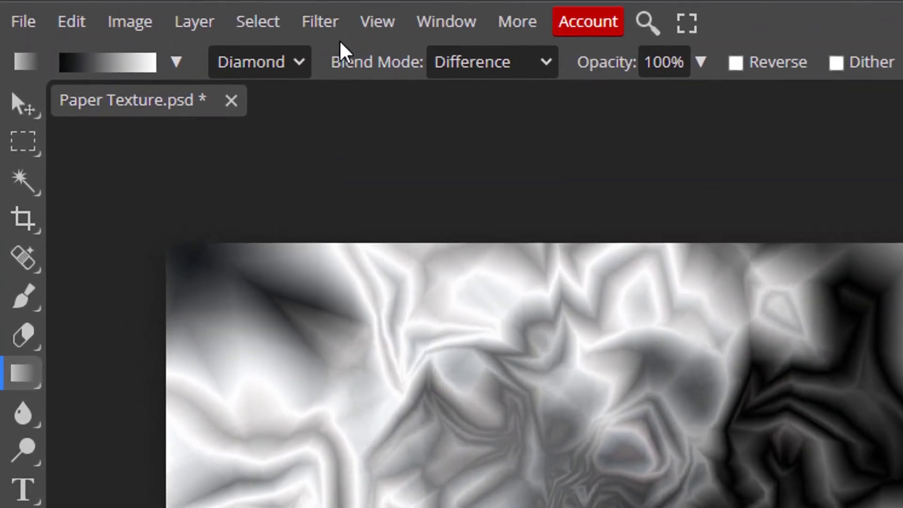
# Apply Filter > Stylize > Emboss with angle 10°, height 5 px and amount 86%.
pyautogui.click(201, 14)
pyautogui.moveTo(283, 281)
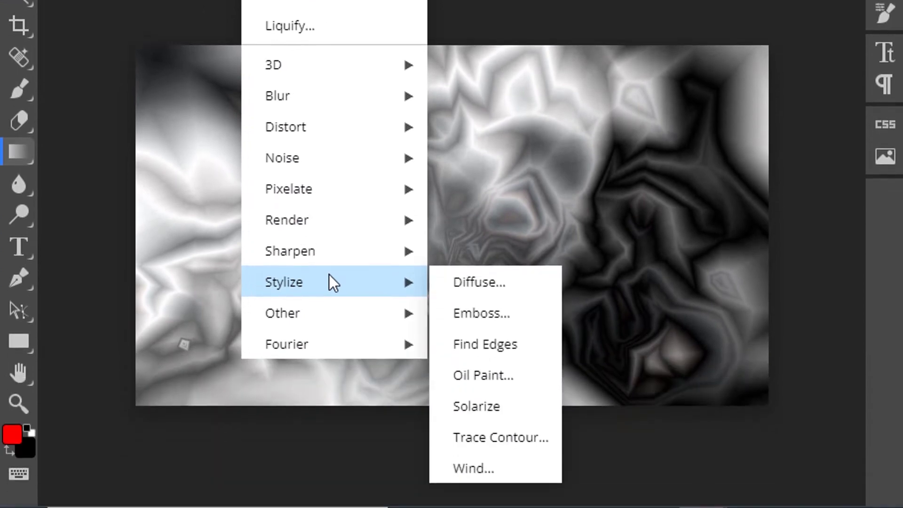
pyautogui.click(479, 314)
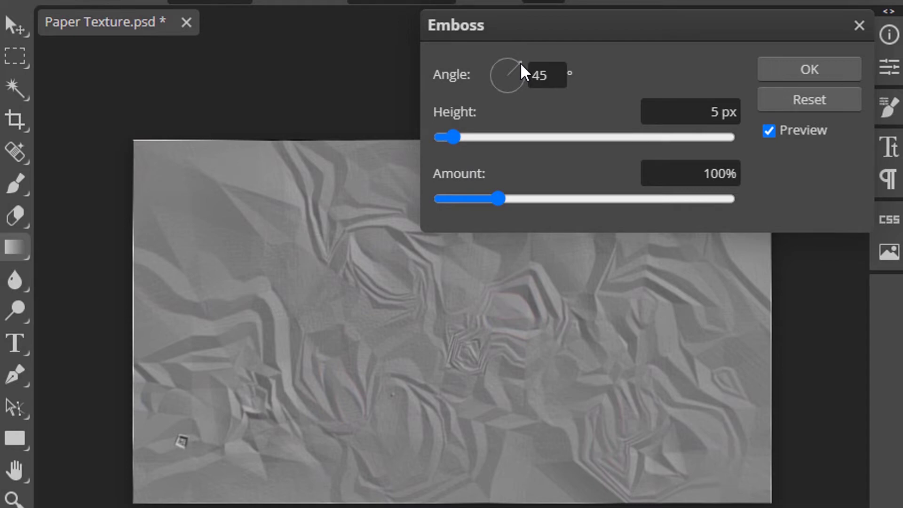
pyautogui.moveTo(521, 71); pyautogui.dragTo(526, 79)
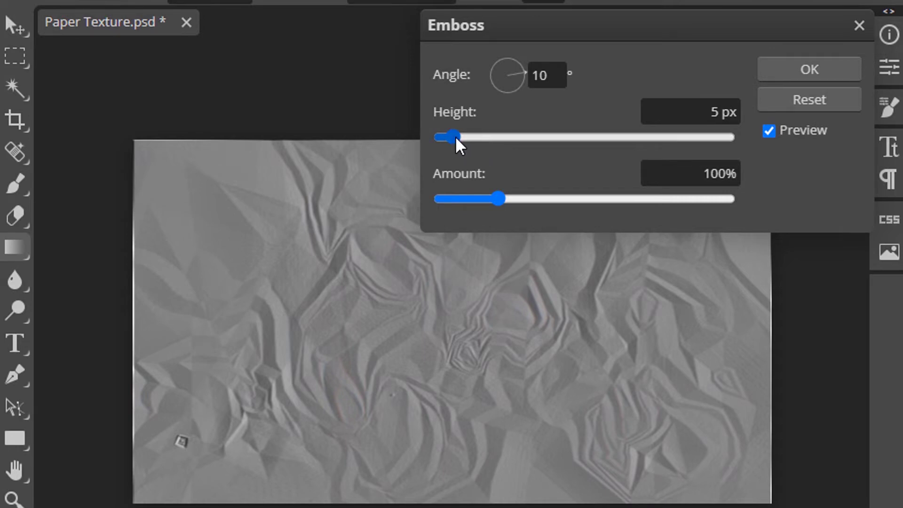
pyautogui.moveTo(455, 138); pyautogui.dragTo(454, 138)
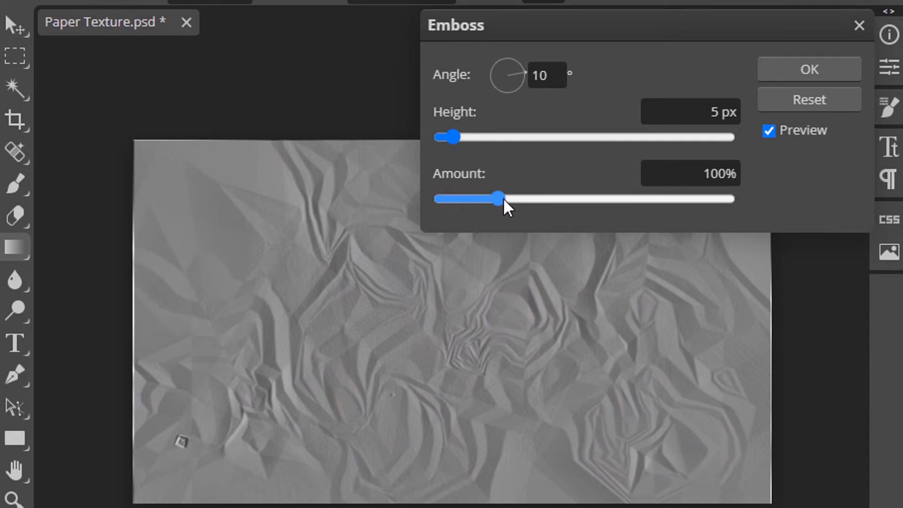
pyautogui.moveTo(500, 199)
pyautogui.mouseDown()
pyautogui.moveTo(517, 199)
pyautogui.moveTo(486, 199)
pyautogui.mouseUp()
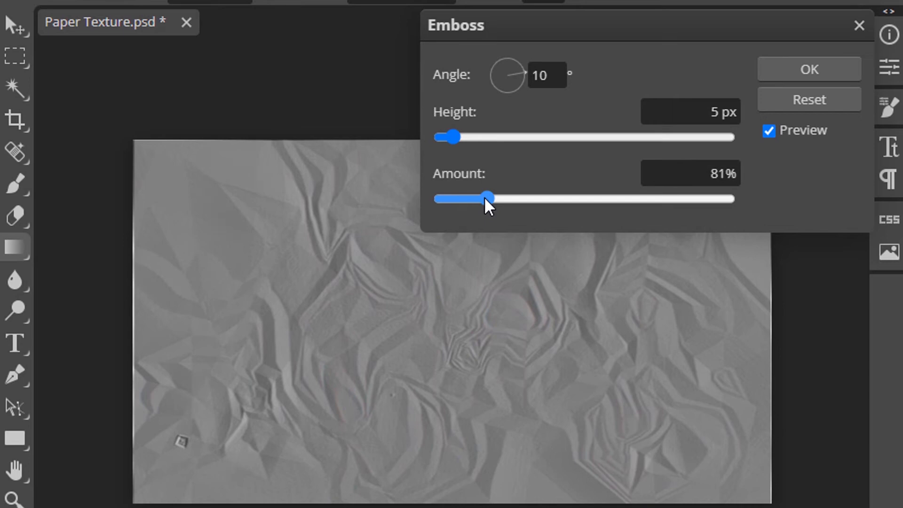
pyautogui.moveTo(485, 200); pyautogui.dragTo(490, 200)
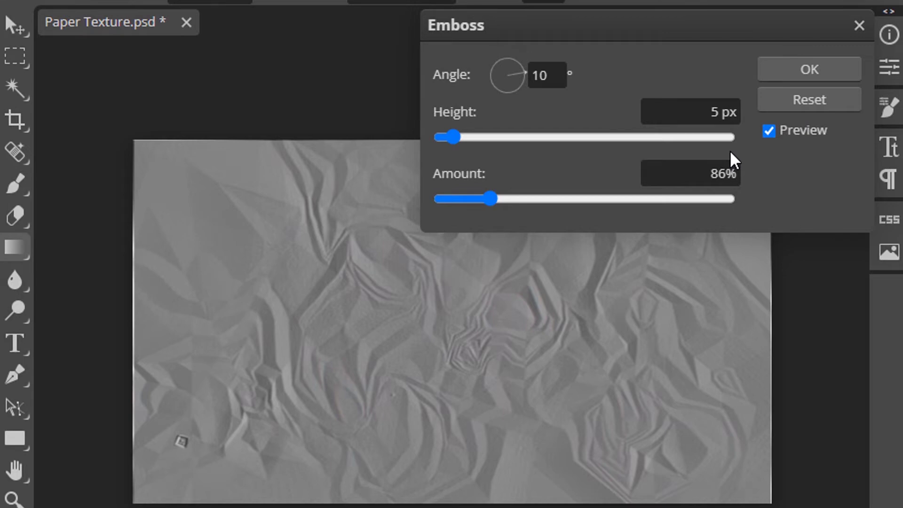
pyautogui.click(795, 73)
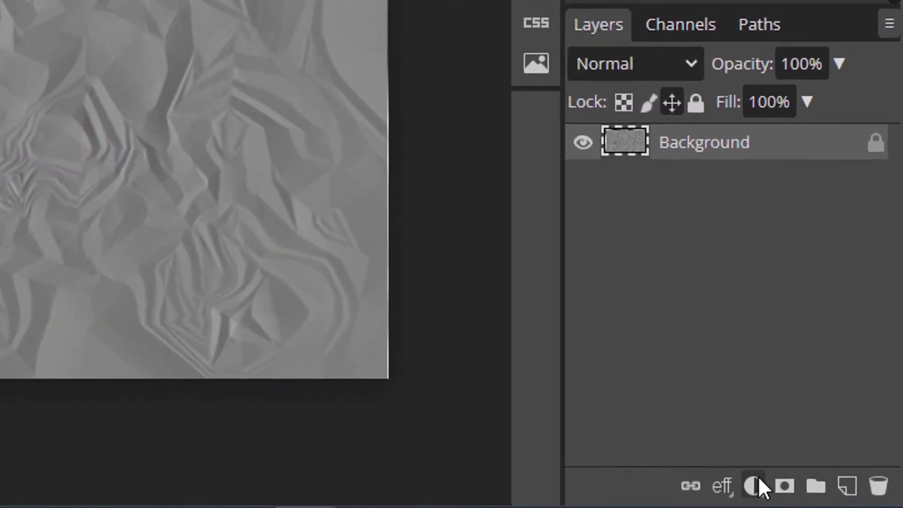
# Add a Levels adjustment layer with the white input slider dragged far left.
pyautogui.click(812, 495)
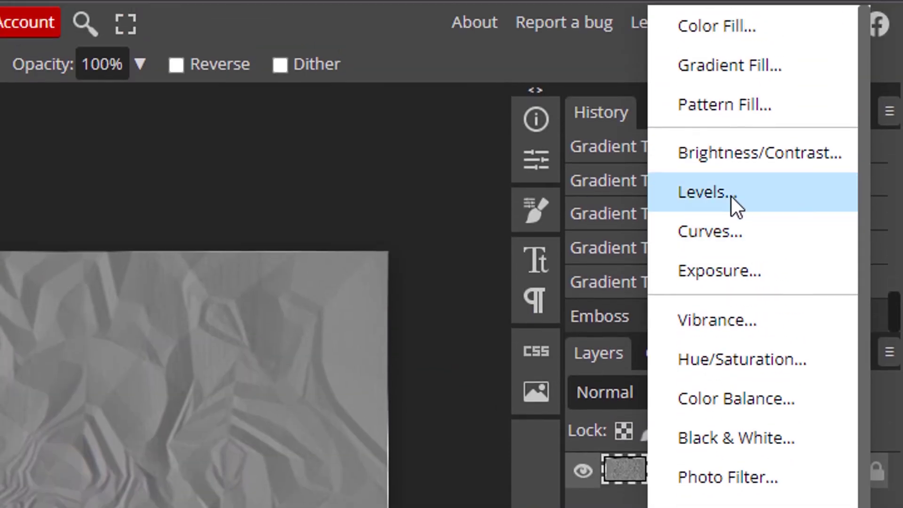
pyautogui.click(732, 196)
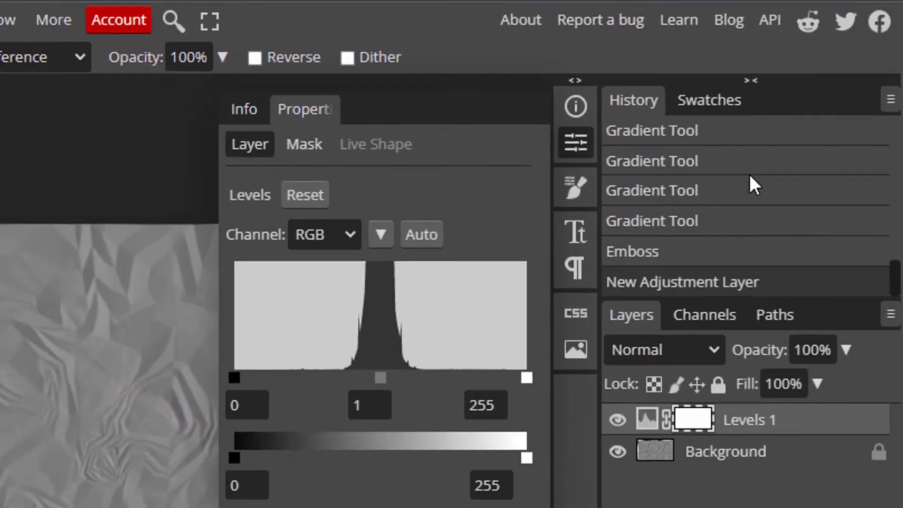
pyautogui.moveTo(625, 281); pyautogui.dragTo(451, 281)
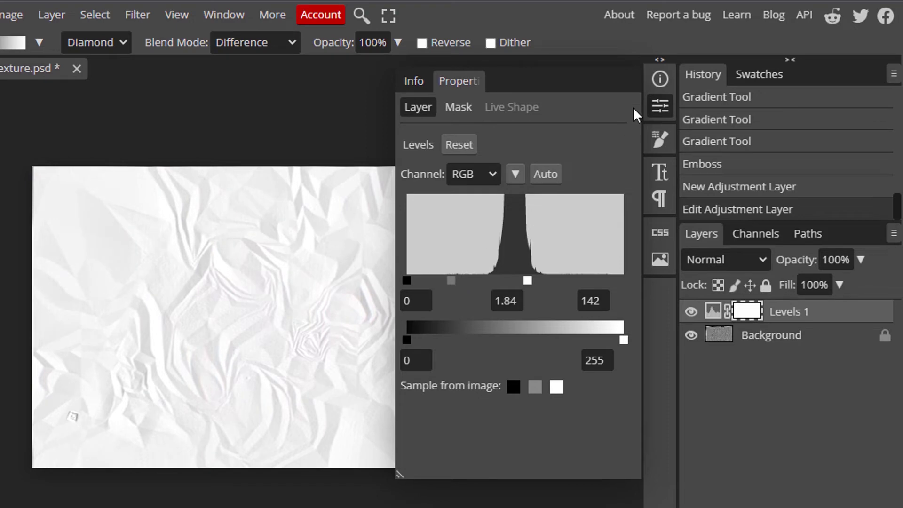
pyautogui.click(661, 106)
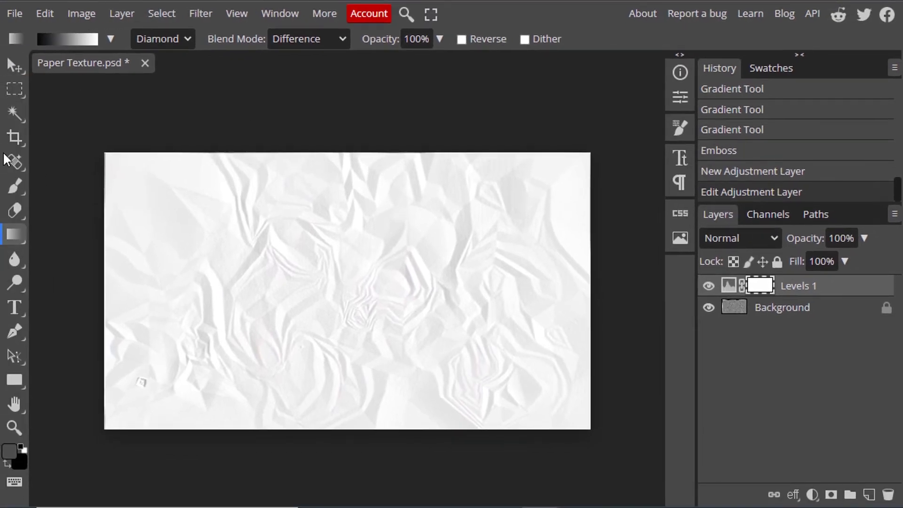
# Type 'PAPER' on the canvas and enlarge it with Free Transform.
pyautogui.click(17, 311)
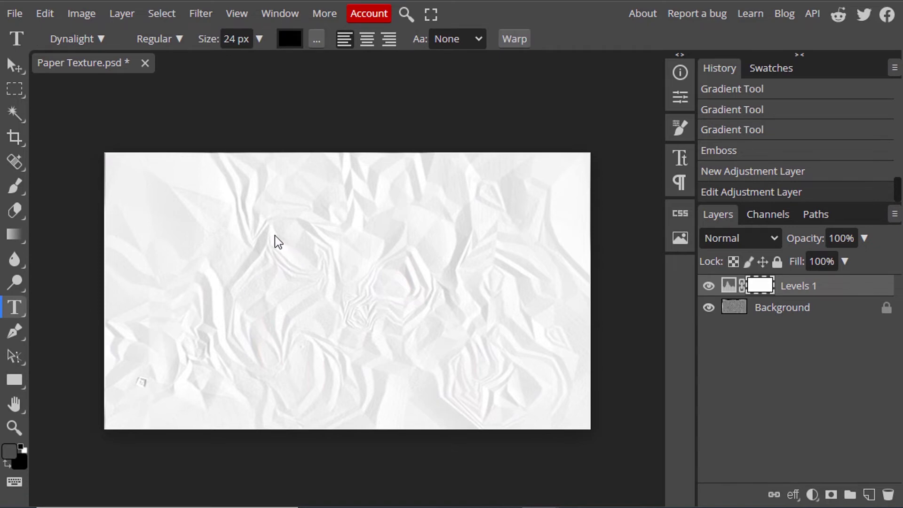
pyautogui.click(260, 241)
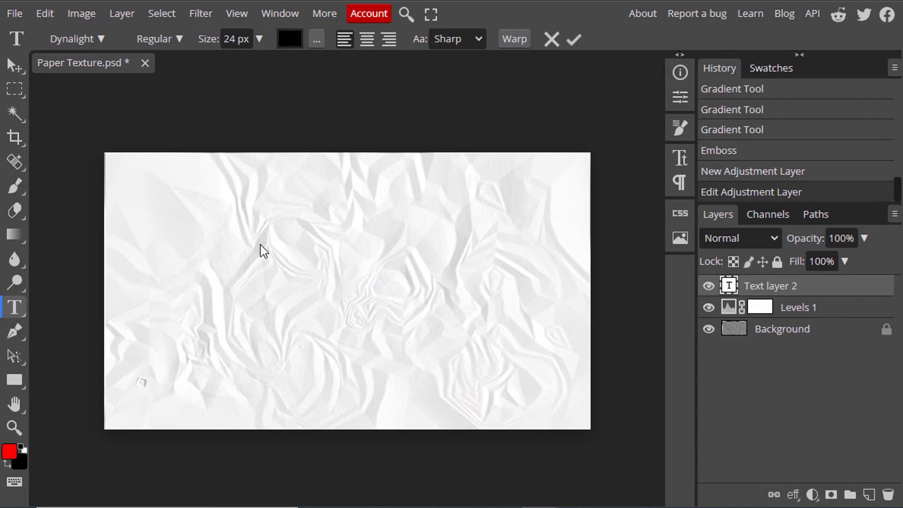
pyautogui.write('PAPER')
pyautogui.hotkey('ctrl', 't')
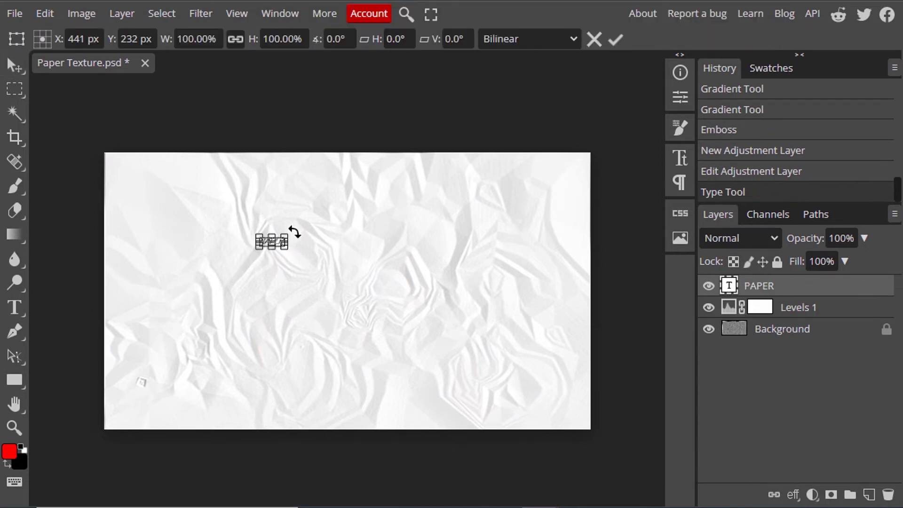
pyautogui.moveTo(292, 232)
pyautogui.mouseDown()
pyautogui.moveTo(410, 310)
pyautogui.moveTo(374, 263)
pyautogui.mouseUp()
pyautogui.press('Return')
# Add 'Texture' text beneath PAPER, move it left and enlarge it to match.
pyautogui.click(292, 329)
pyautogui.write('Tex')
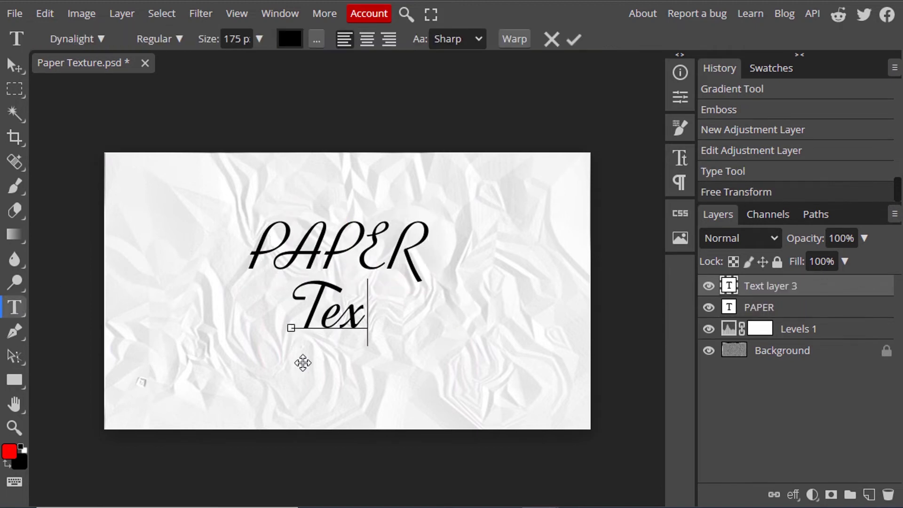
pyautogui.write('ture')
pyautogui.click(14, 66)
pyautogui.moveTo(439, 350); pyautogui.dragTo(389, 351)
pyautogui.hotkey('ctrl', 'r')
pyautogui.hotkey('ctrl', 't')
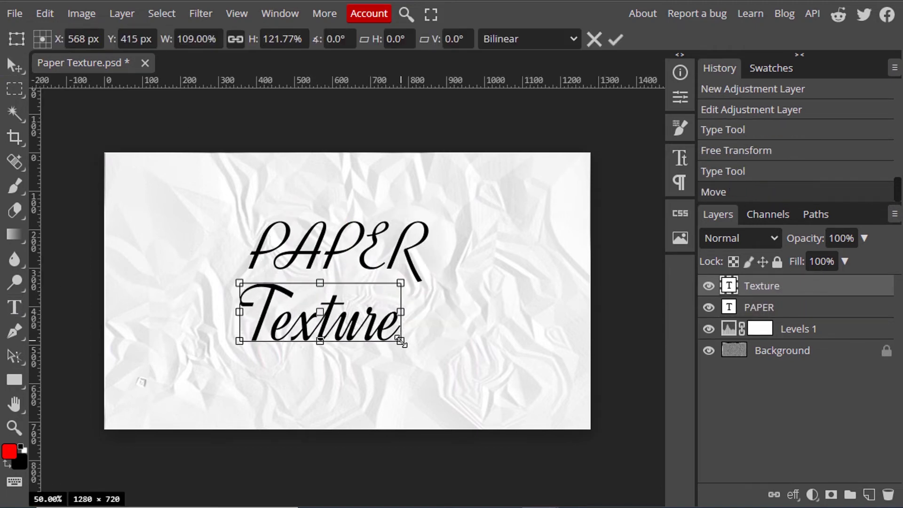
pyautogui.moveTo(387, 332); pyautogui.dragTo(423, 342)
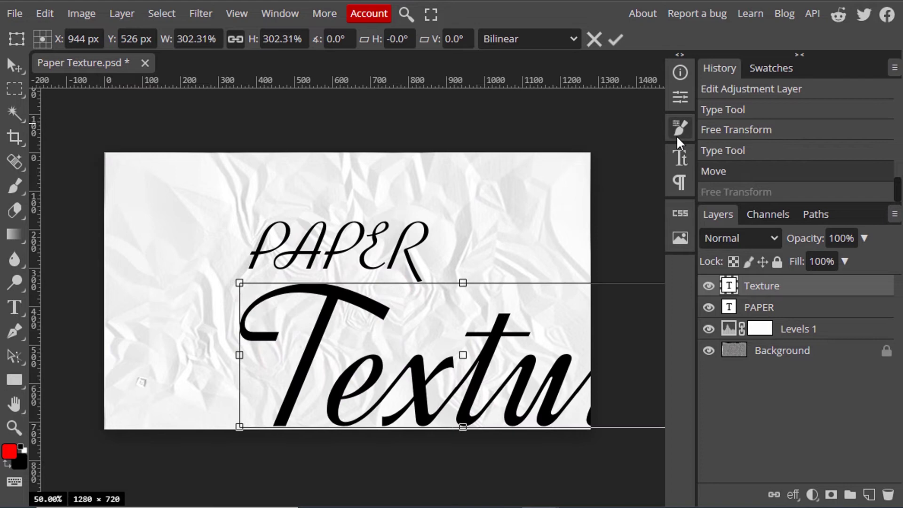
pyautogui.press('Return')
pyautogui.click(758, 307)
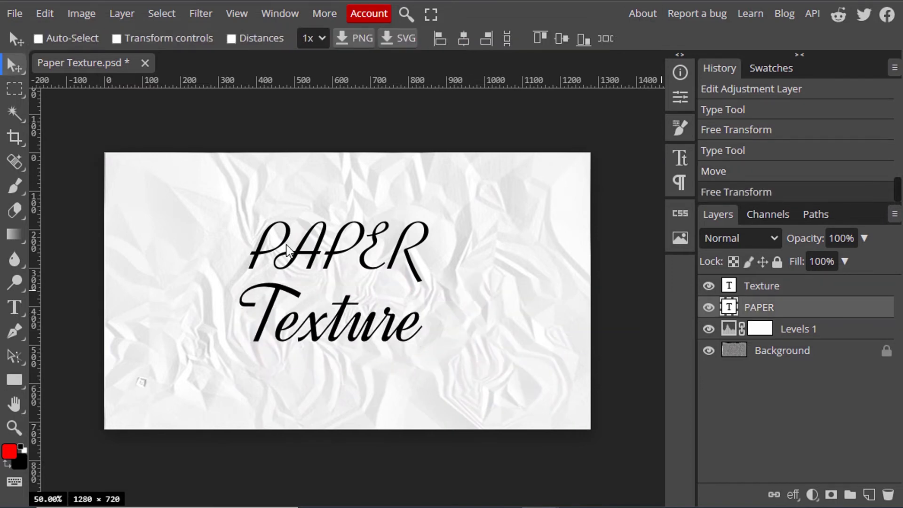
# Set PAPER in the Doppio One font and re-centre it above Texture.
pyautogui.click(14, 307)
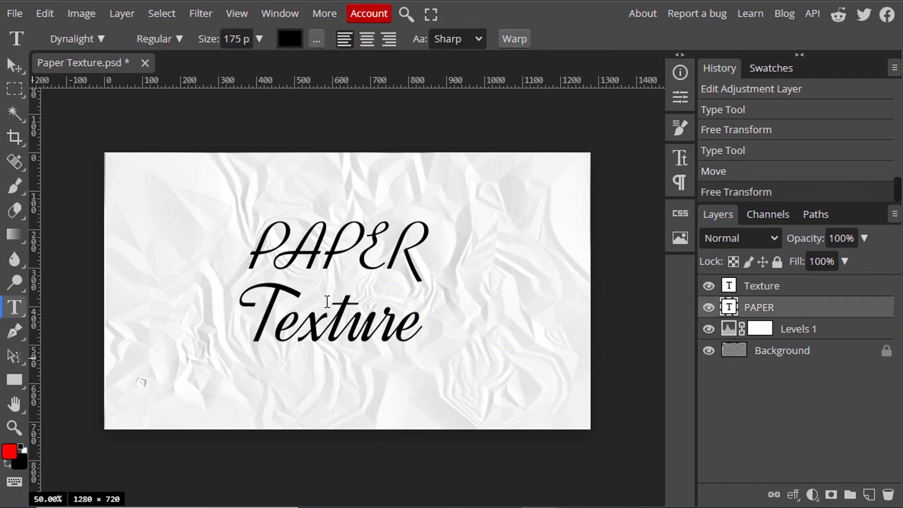
pyautogui.click(101, 40)
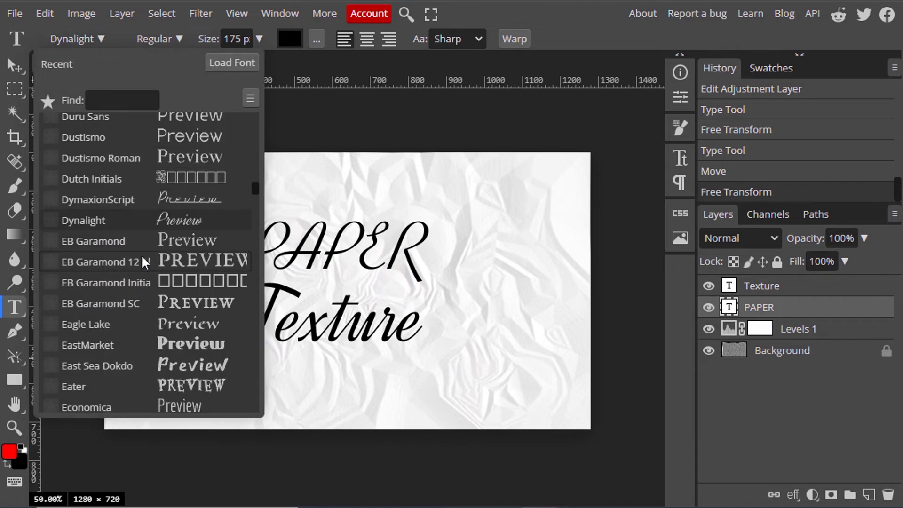
pyautogui.scroll(2, 145, 262)
pyautogui.scroll(5, 155, 235)
pyautogui.scroll(3, 174, 212)
pyautogui.scroll(2, 187, 195)
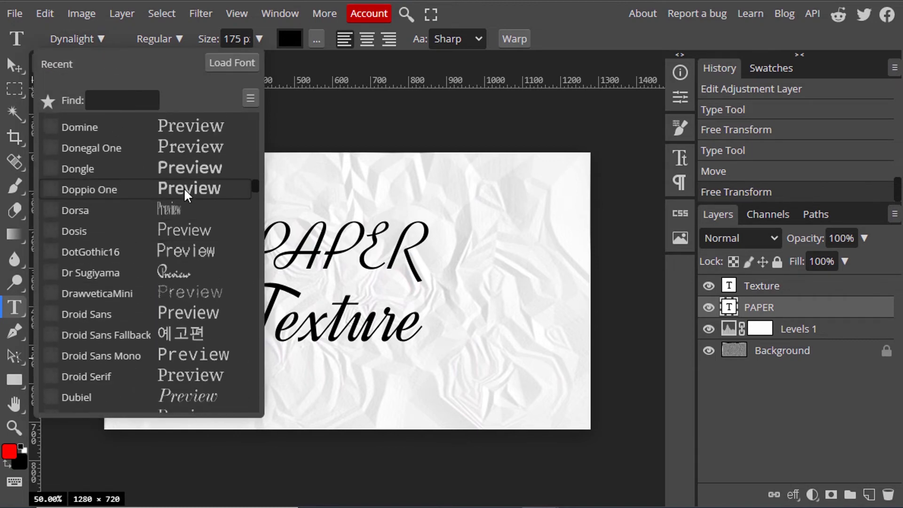
pyautogui.click(188, 195)
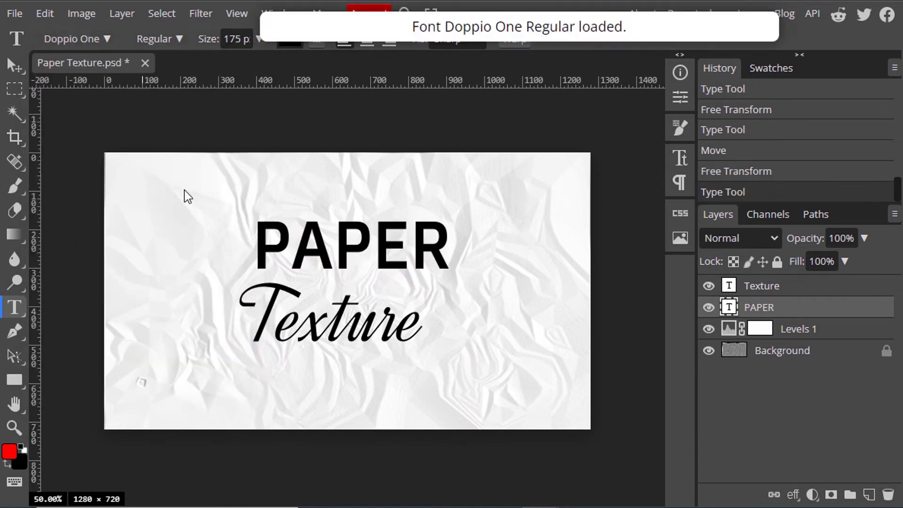
pyautogui.press('v')
pyautogui.moveTo(327, 252)
pyautogui.mouseDown()
pyautogui.moveTo(314, 251)
pyautogui.moveTo(323, 252)
pyautogui.mouseUp()
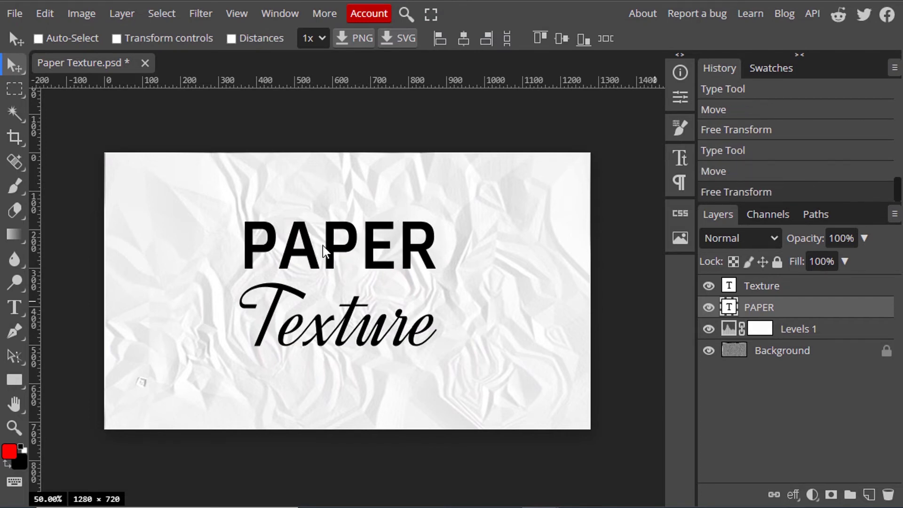
# Colour the PAPER text bright blue (0018ff).
pyautogui.click(14, 316)
pyautogui.click(289, 39)
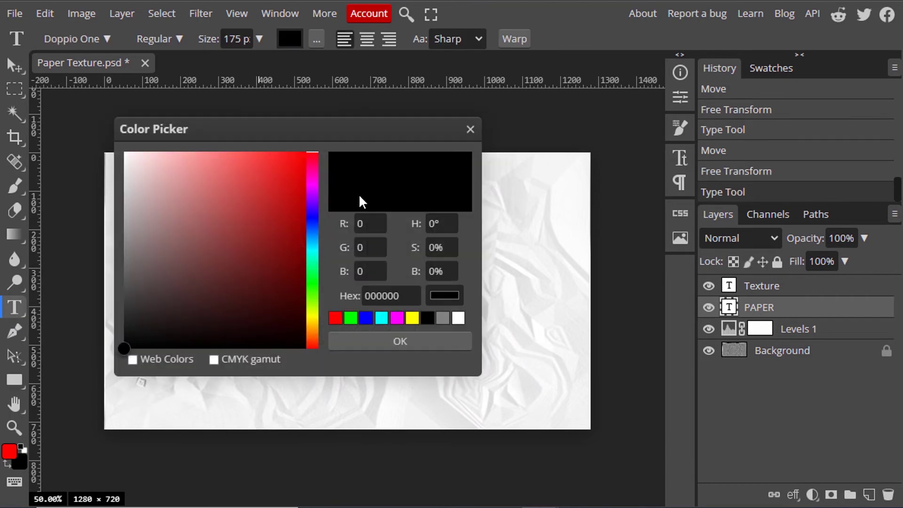
pyautogui.moveTo(312, 225); pyautogui.dragTo(312, 219)
pyautogui.moveTo(282, 177); pyautogui.dragTo(306, 152)
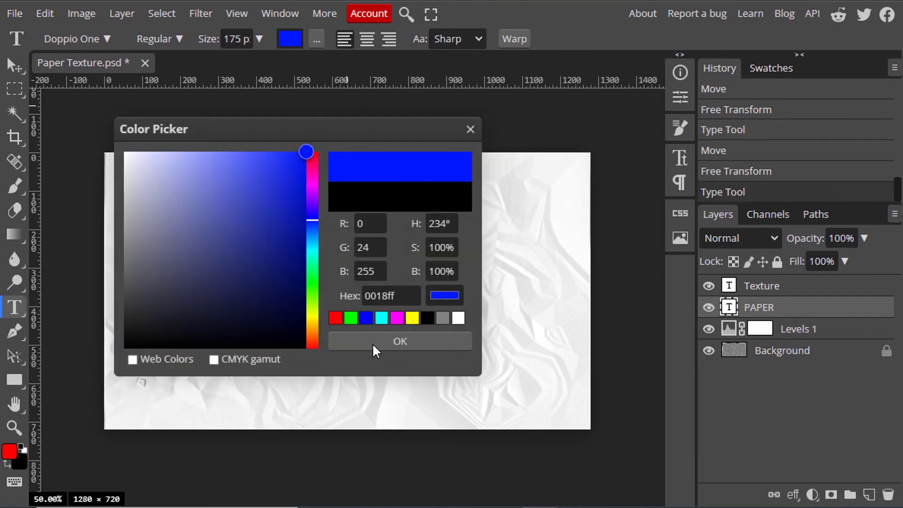
pyautogui.click(373, 345)
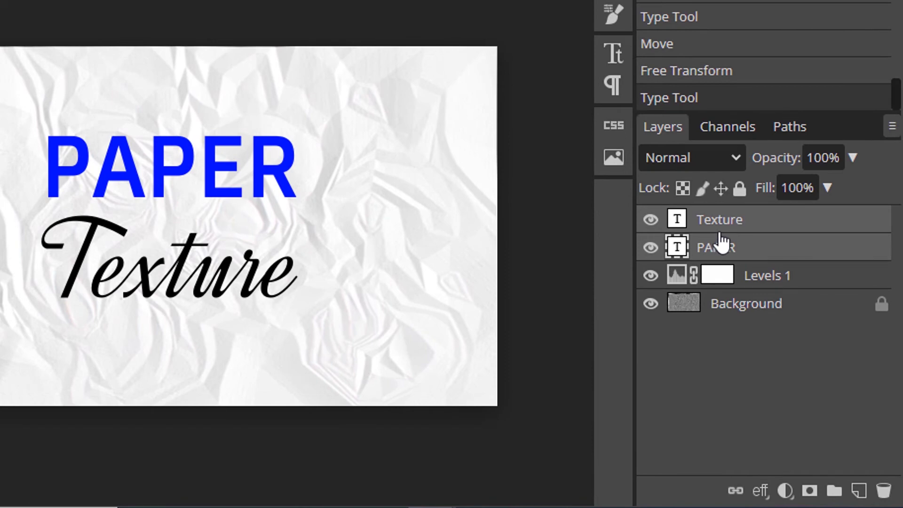
# Group both text layers into Folder 1 and drag its Background Blend If white slider left.
pyautogui.hotkey('ctrl', 'g')
pyautogui.rightClick(769, 220)
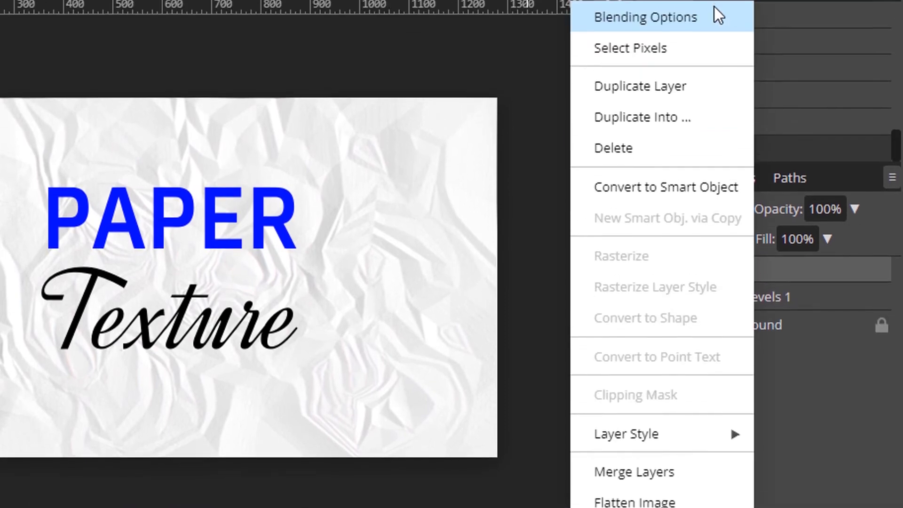
pyautogui.click(707, 23)
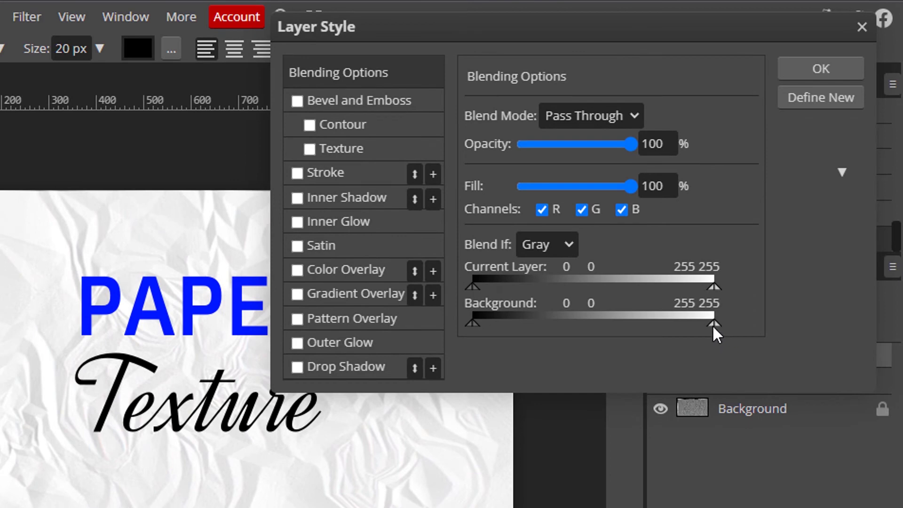
pyautogui.moveTo(713, 324); pyautogui.dragTo(711, 324)
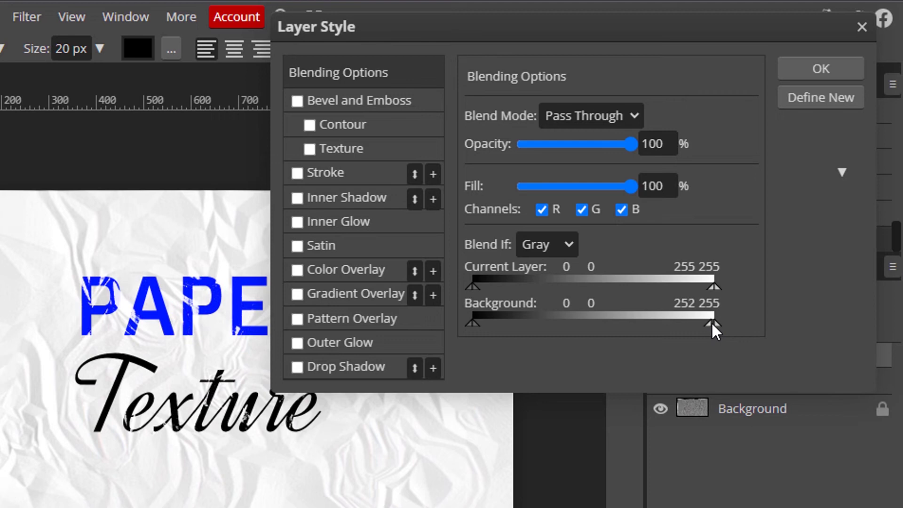
pyautogui.click(831, 61)
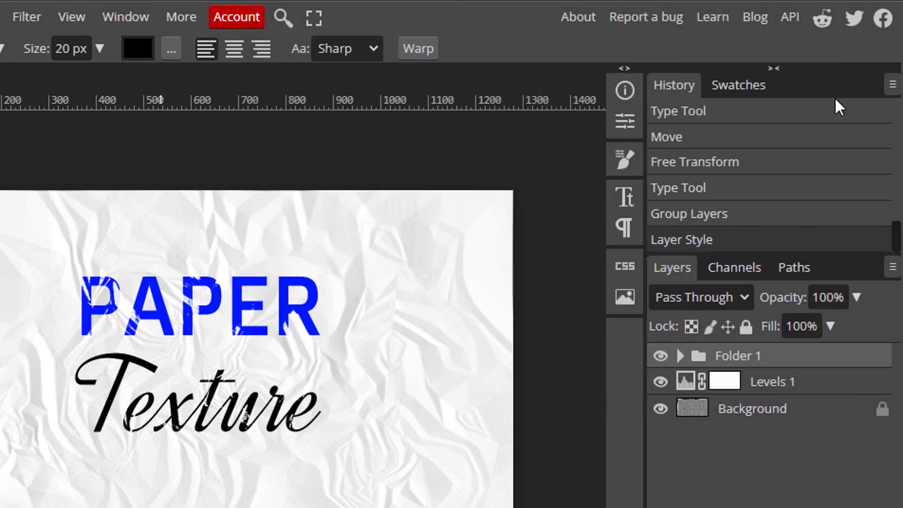
# Retune Levels 1's white point and midtone gamma to darken the paper.
pyautogui.click(686, 389)
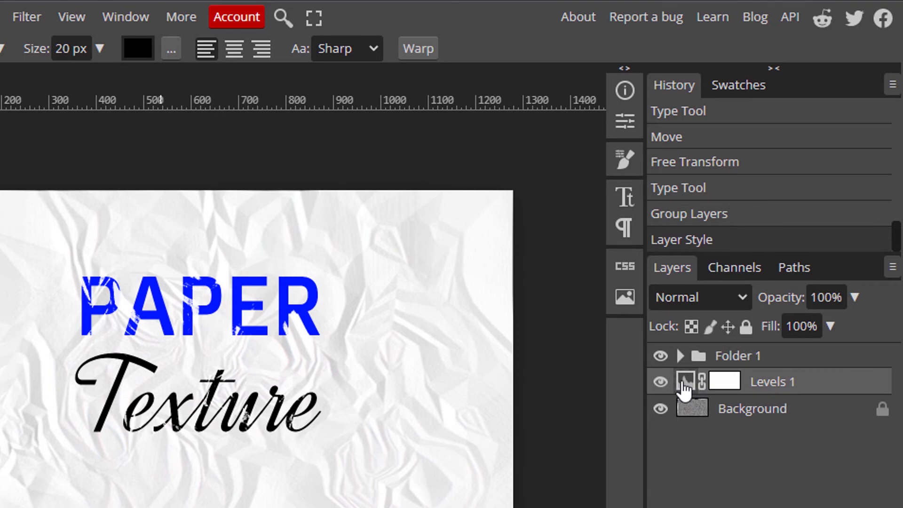
pyautogui.doubleClick(685, 385)
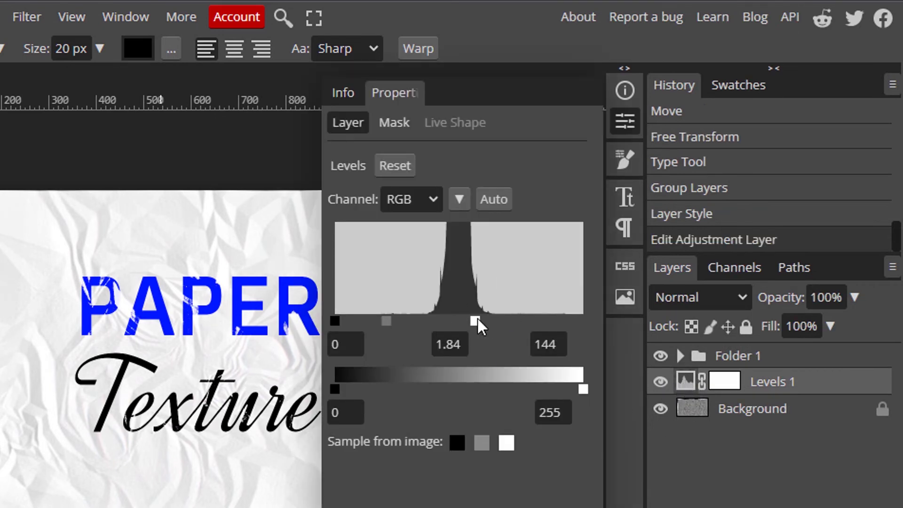
pyautogui.moveTo(472, 318); pyautogui.dragTo(484, 318)
pyautogui.moveTo(395, 320); pyautogui.dragTo(408, 320)
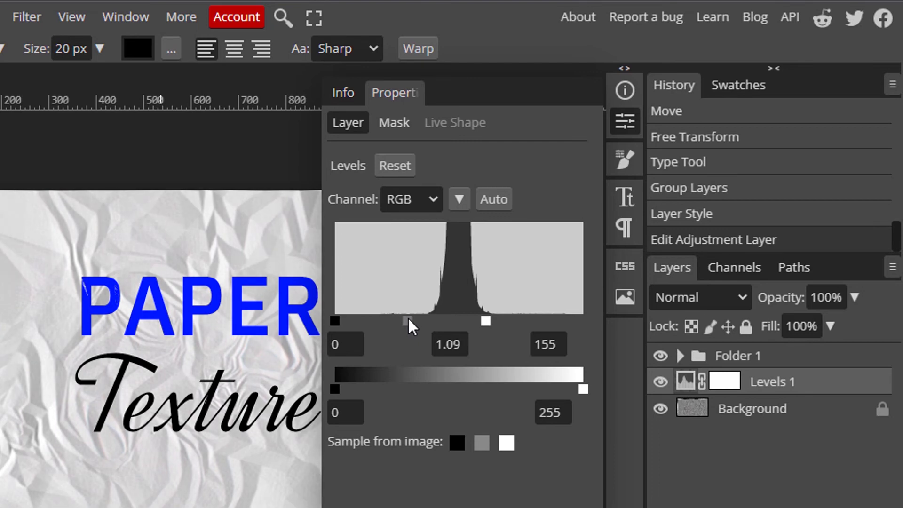
pyautogui.click(624, 120)
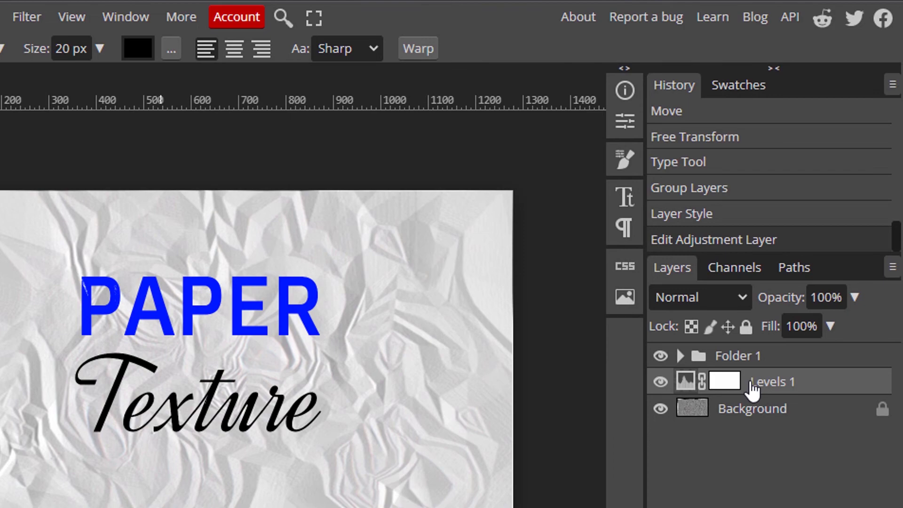
# Push Folder 1's Background Blend If white slider further left, to 209.
pyautogui.rightClick(736, 362)
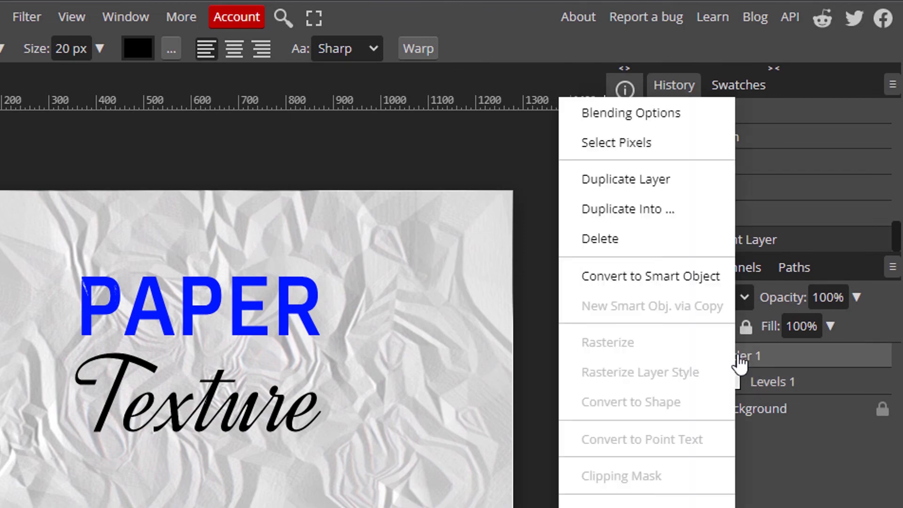
pyautogui.click(679, 113)
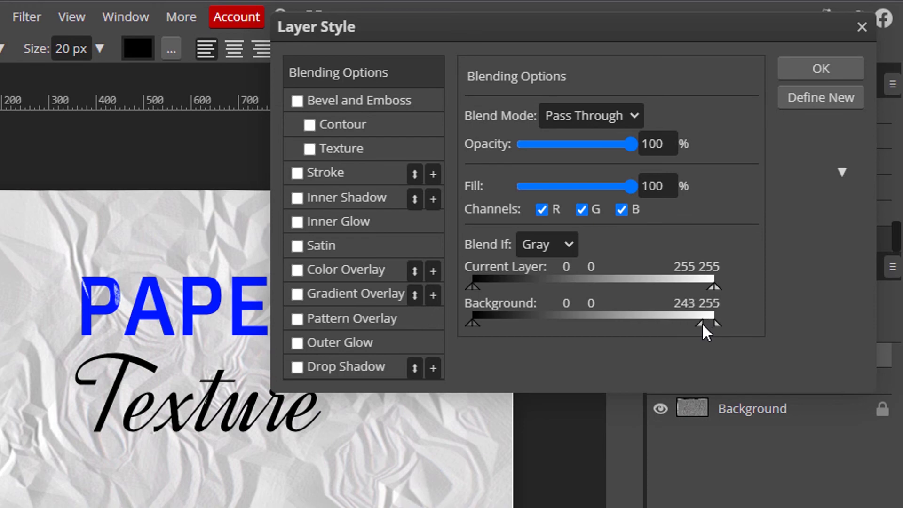
pyautogui.moveTo(701, 322); pyautogui.dragTo(669, 322)
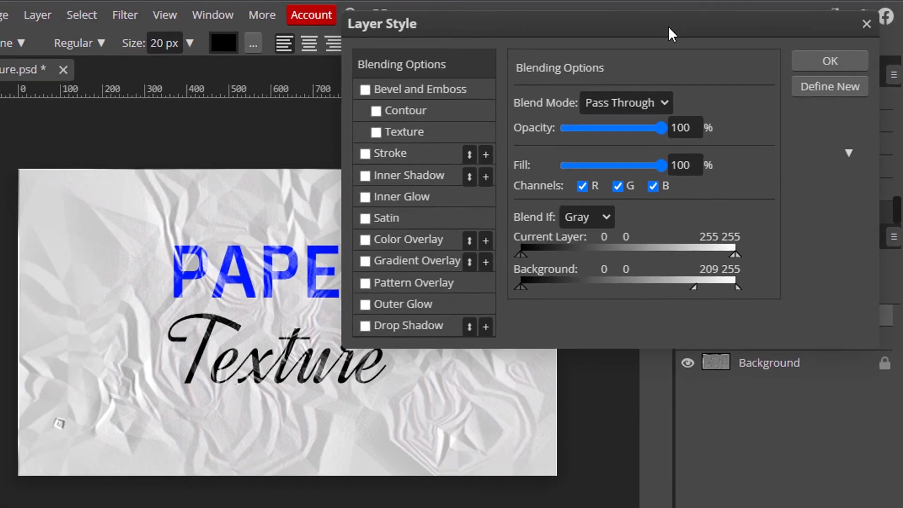
pyautogui.moveTo(667, 27); pyautogui.dragTo(805, 177)
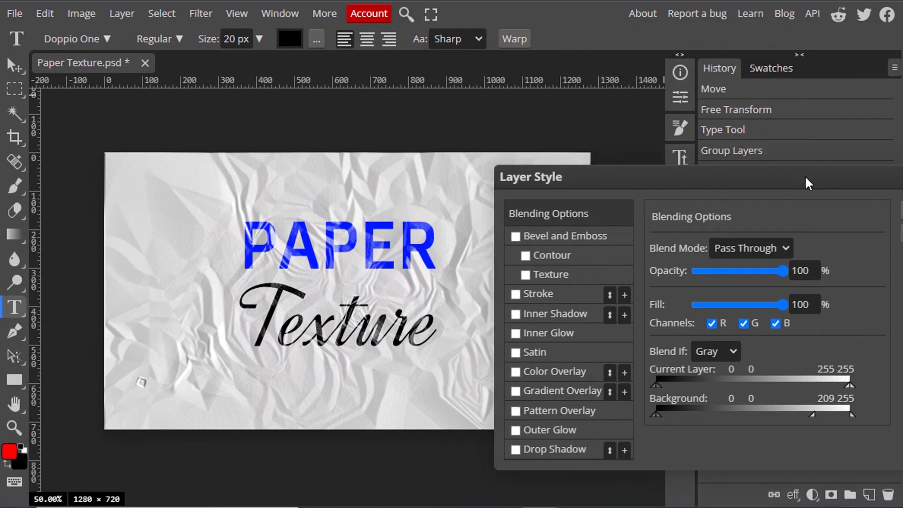
pyautogui.click(871, 144)
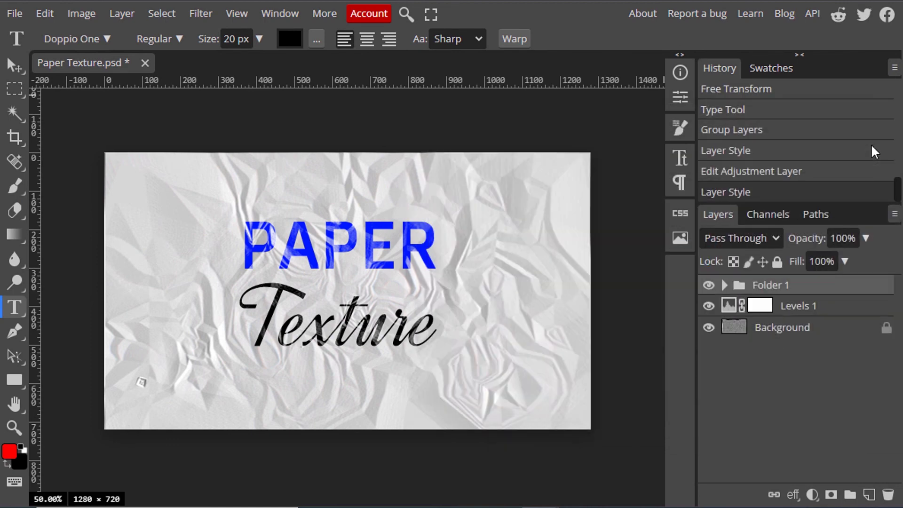